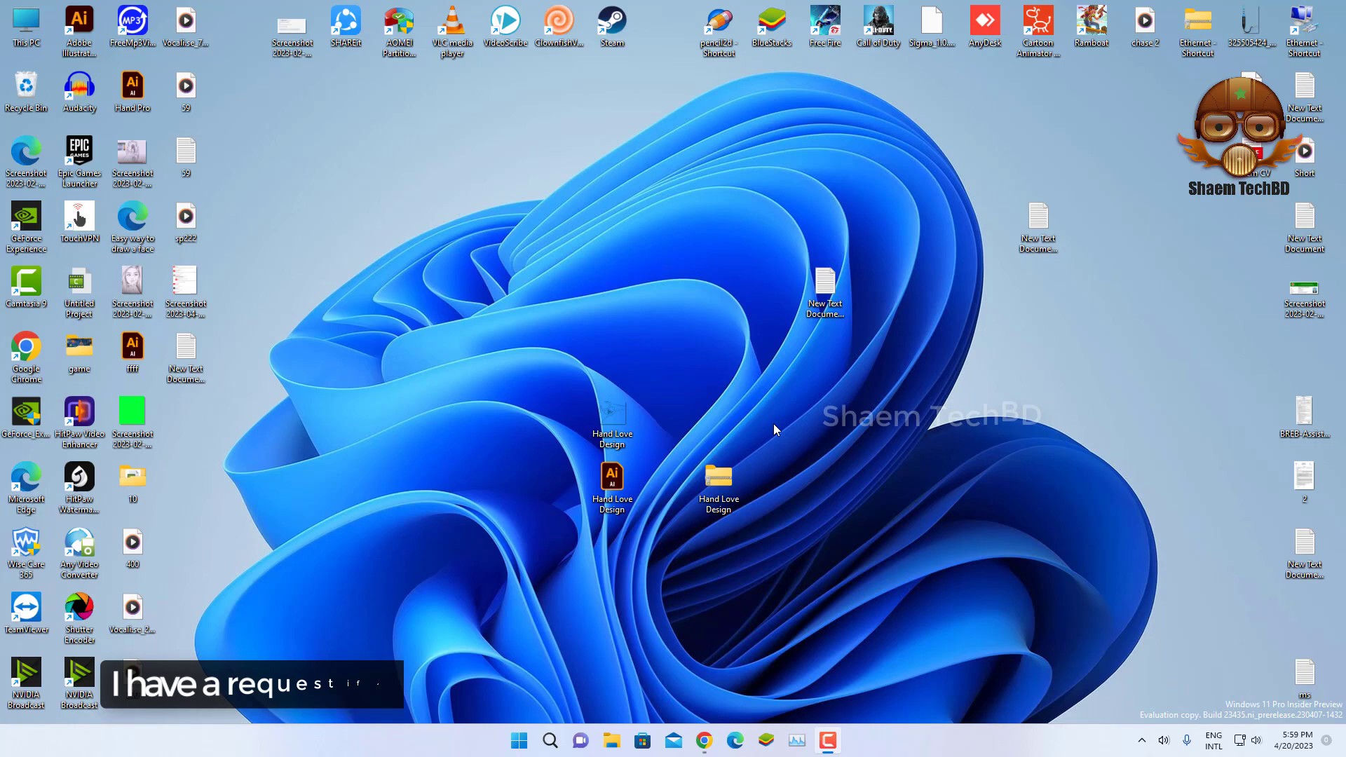
Step: Open and dismiss the desktop shortcut menu three times
right_click(679, 184)
left_click(689, 194)
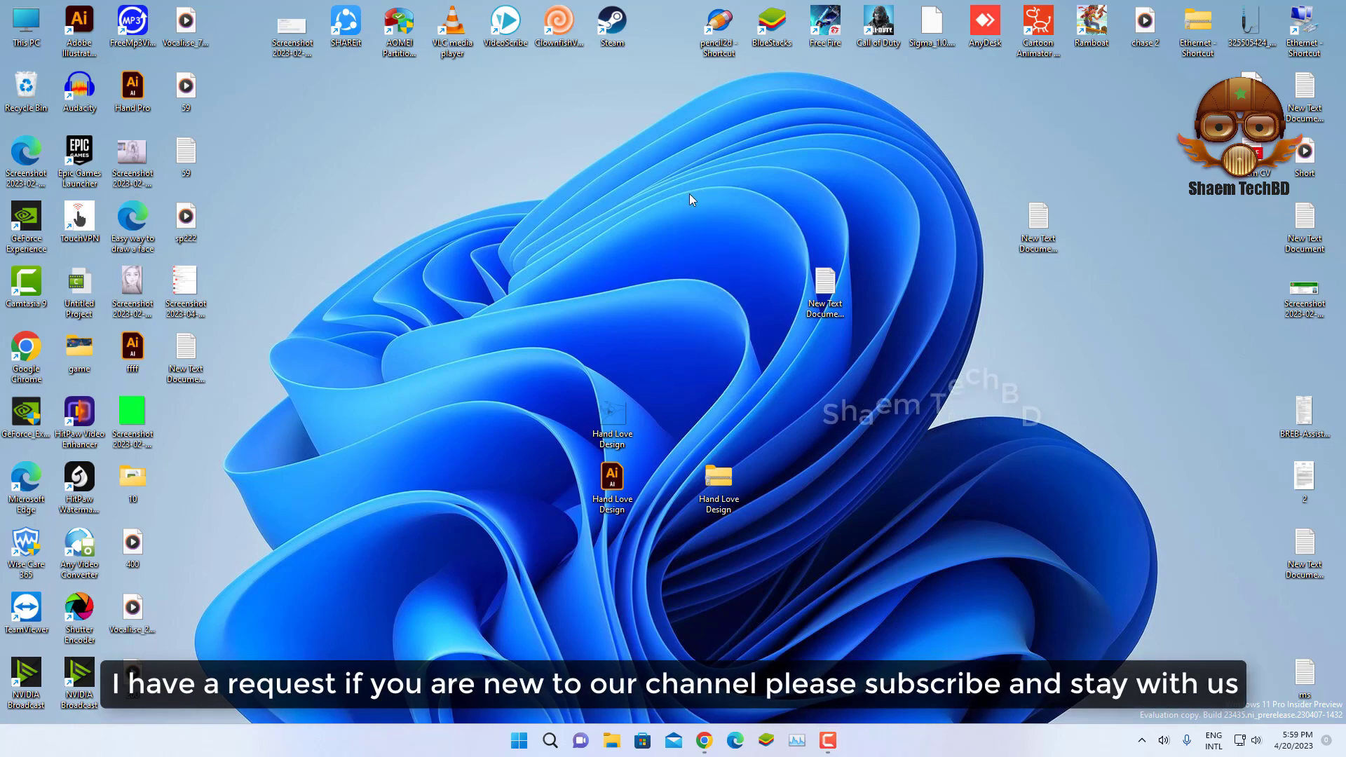
right_click(689, 194)
left_click(757, 232)
right_click(715, 190)
left_click(790, 251)
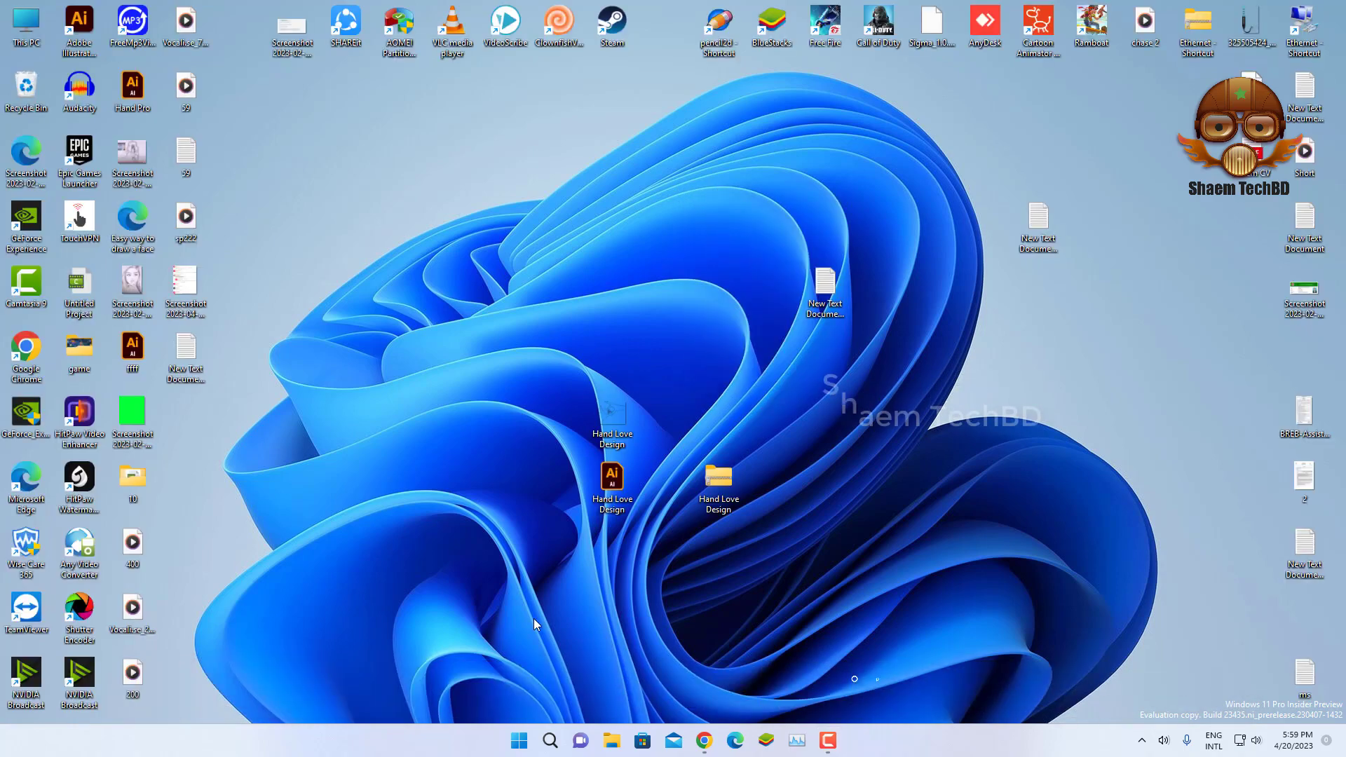
Step: Go from the Start menu to Settings > System > Display > Night light
left_click(519, 741)
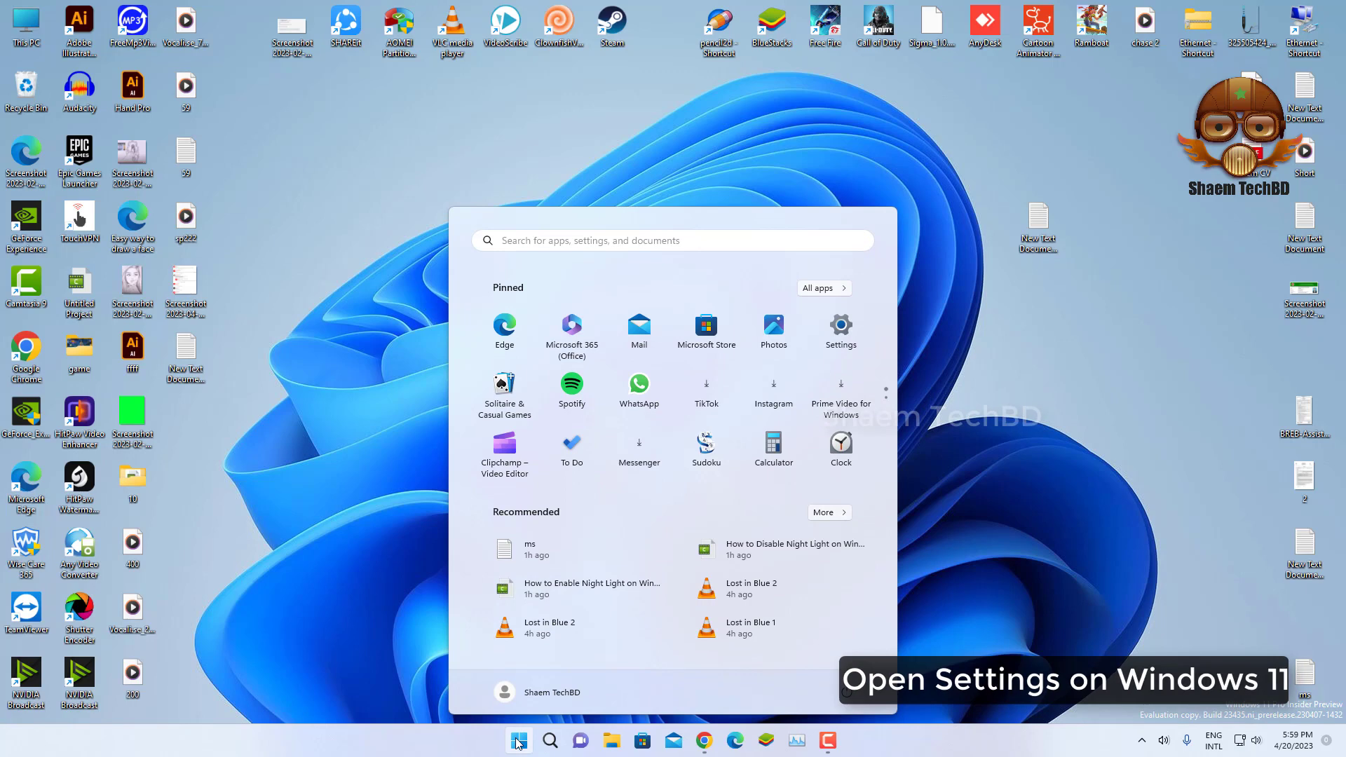
left_click(829, 328)
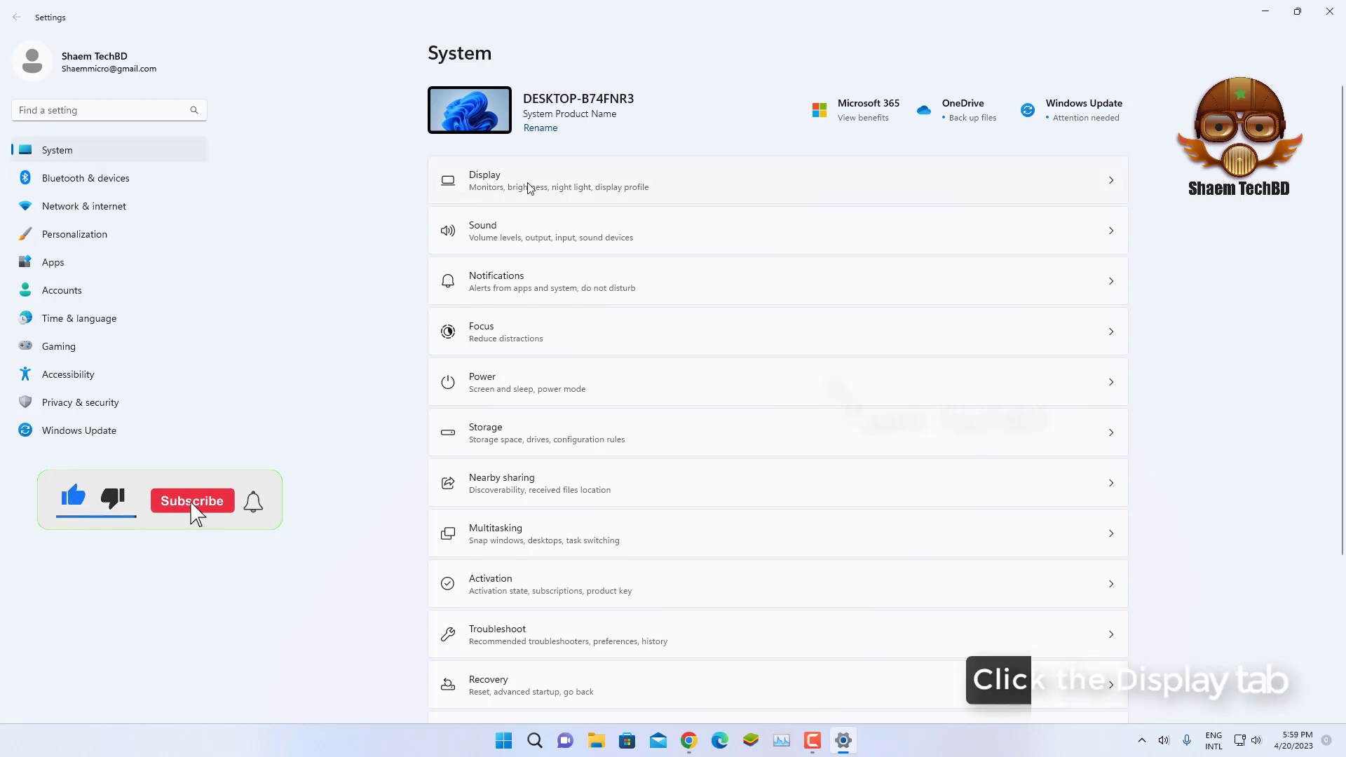
left_click(488, 182)
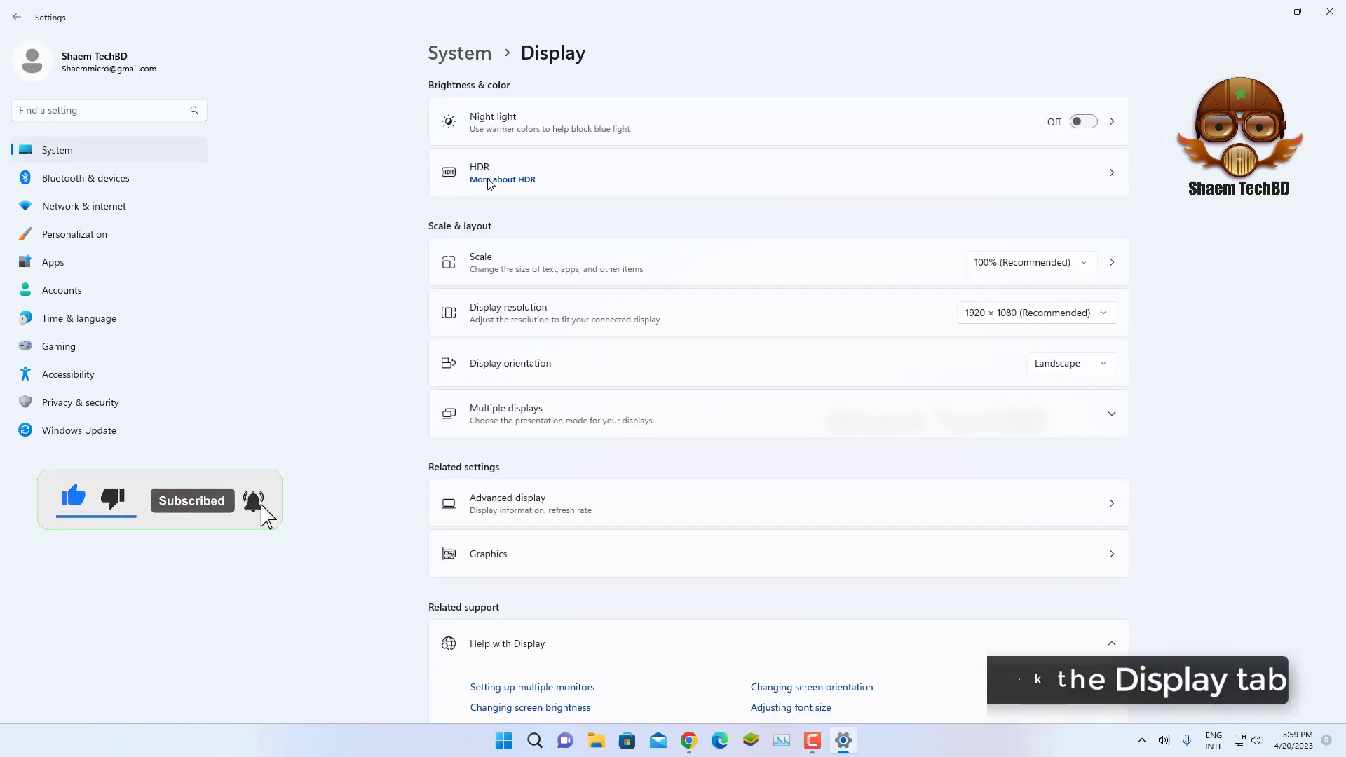
left_click(495, 122)
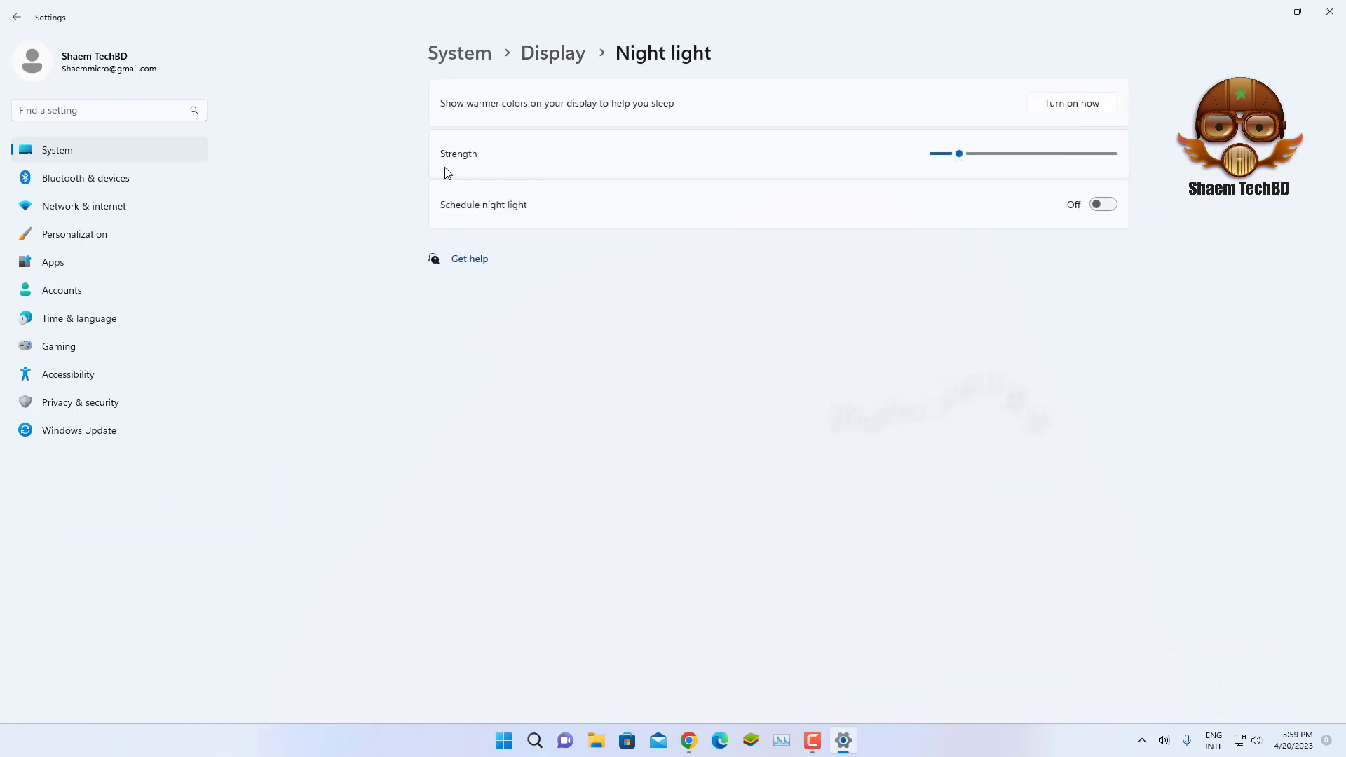
Step: Nudge Night light strength up to 13 and switch Night light on immediately
left_click_drag(958, 153, 970, 156)
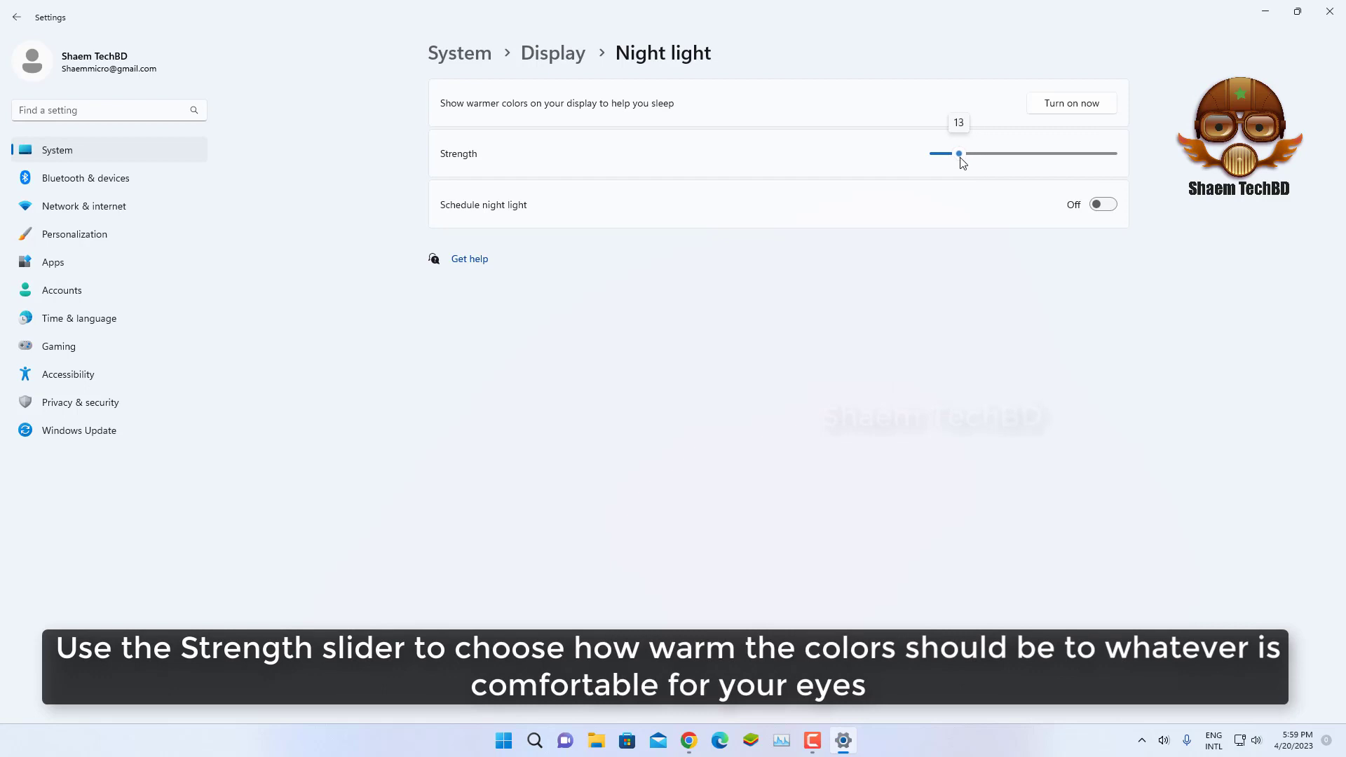
left_click(1069, 105)
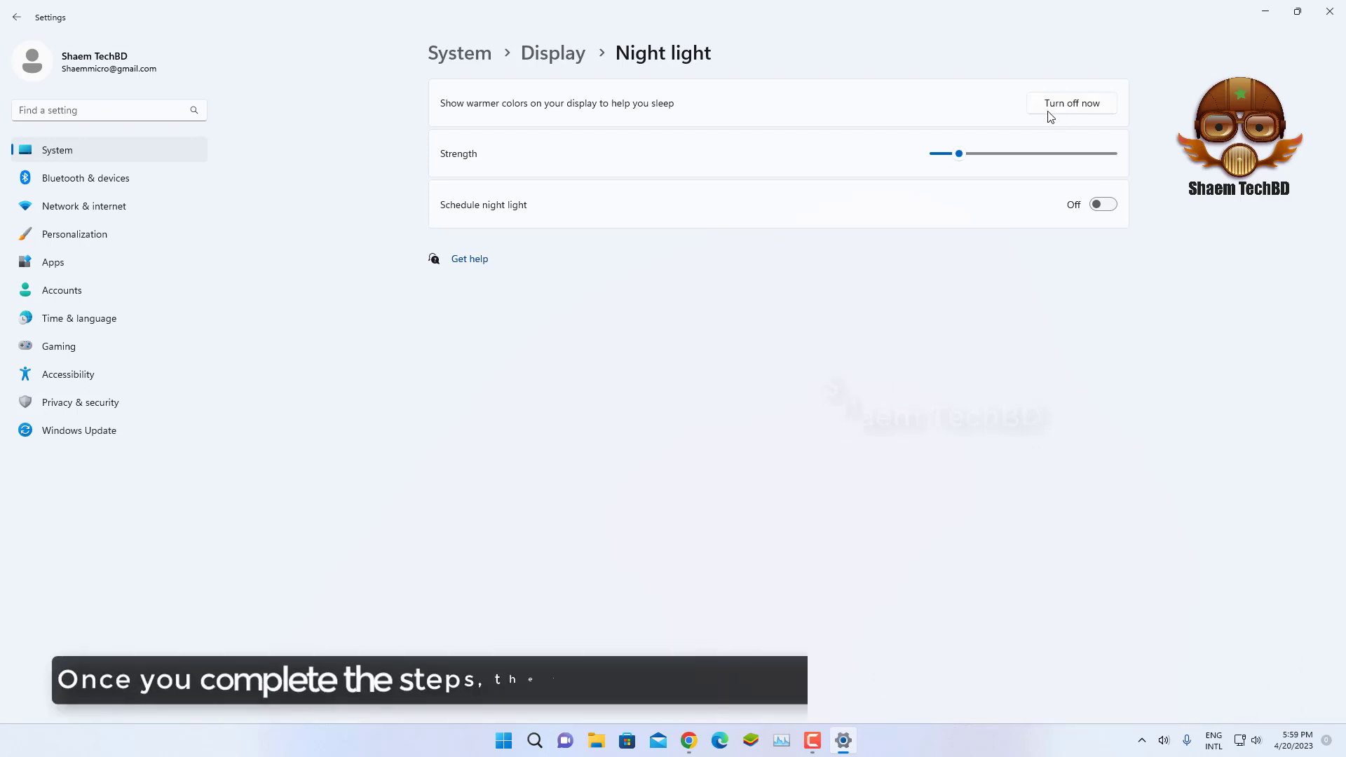
Step: Close the Settings window with its top-right X, leaving Night light on
left_click(1332, 9)
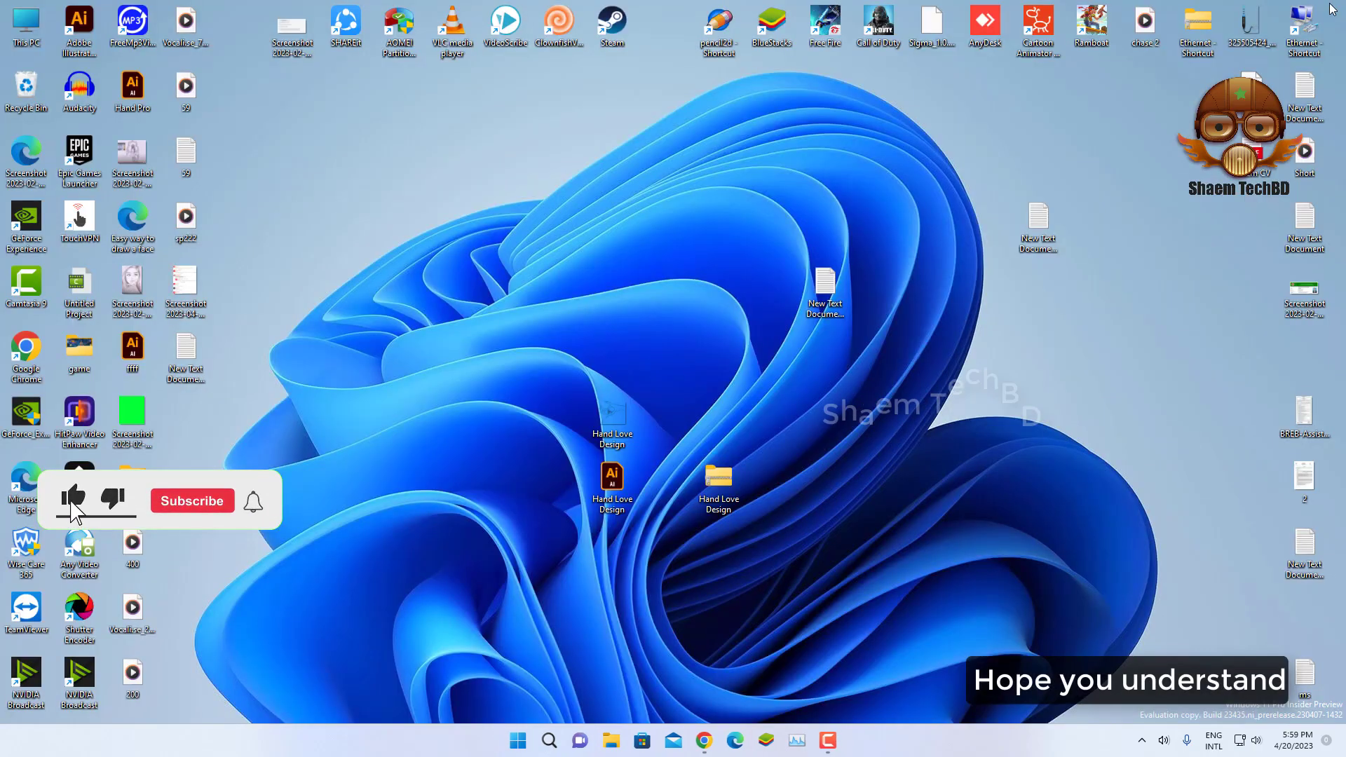